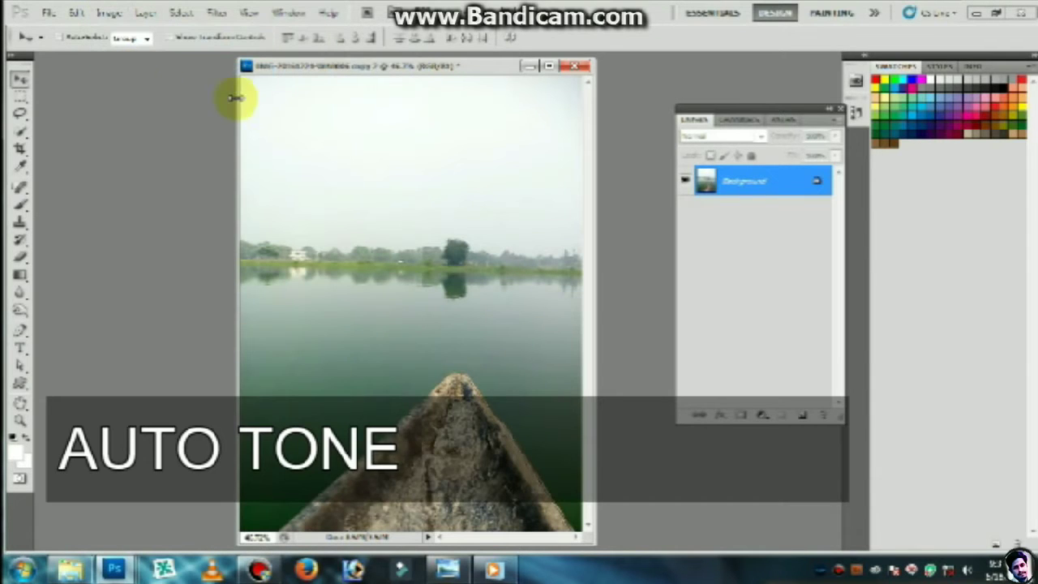
Duplicate the photo, apply High Pass at radius 17.6, blend it in Soft Light and merge
key("ctrl+j")
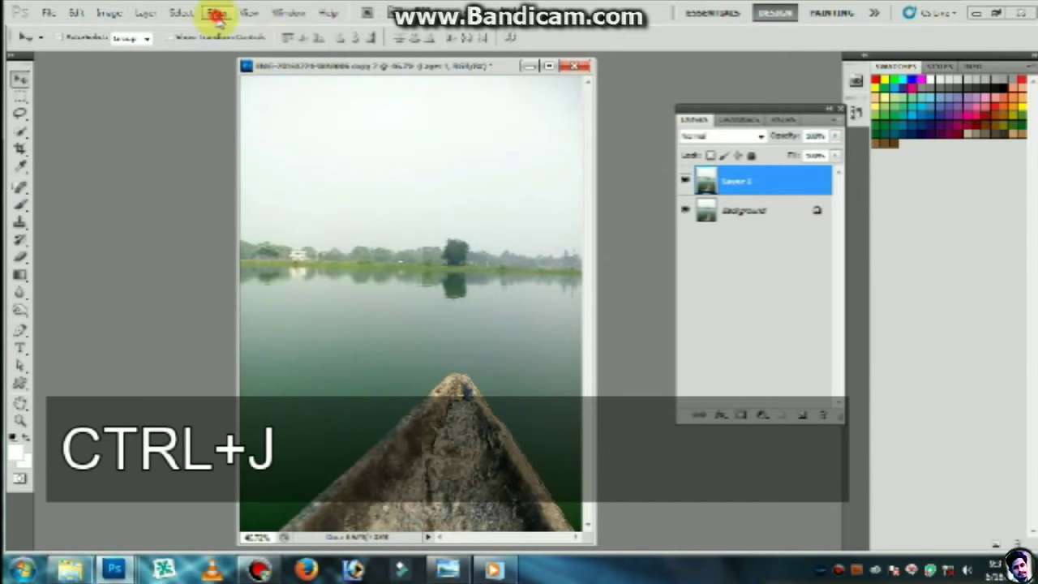
left_click(218, 15)
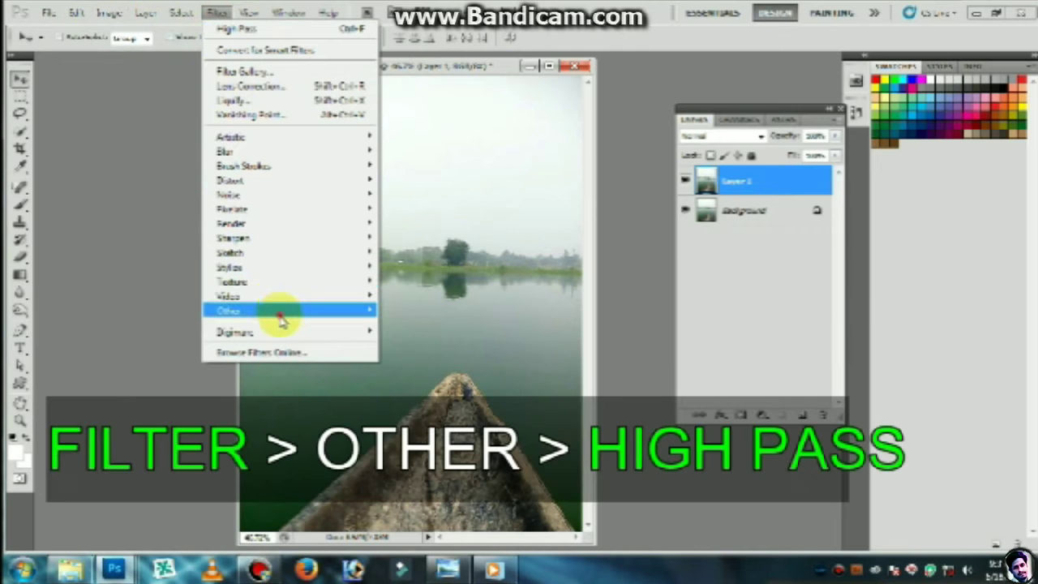
mouse_move(243, 311)
left_click(406, 323)
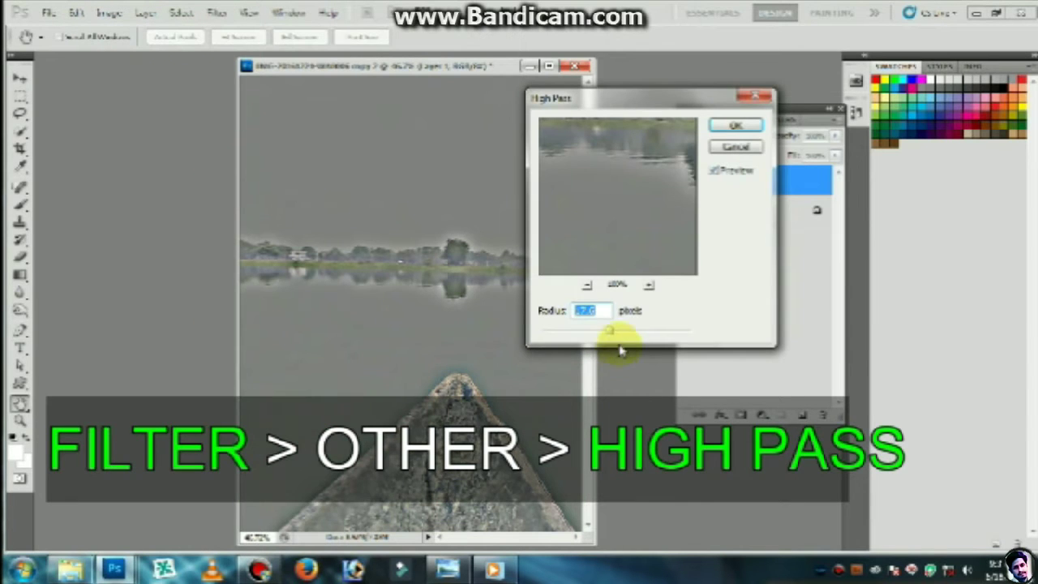
left_click(734, 125)
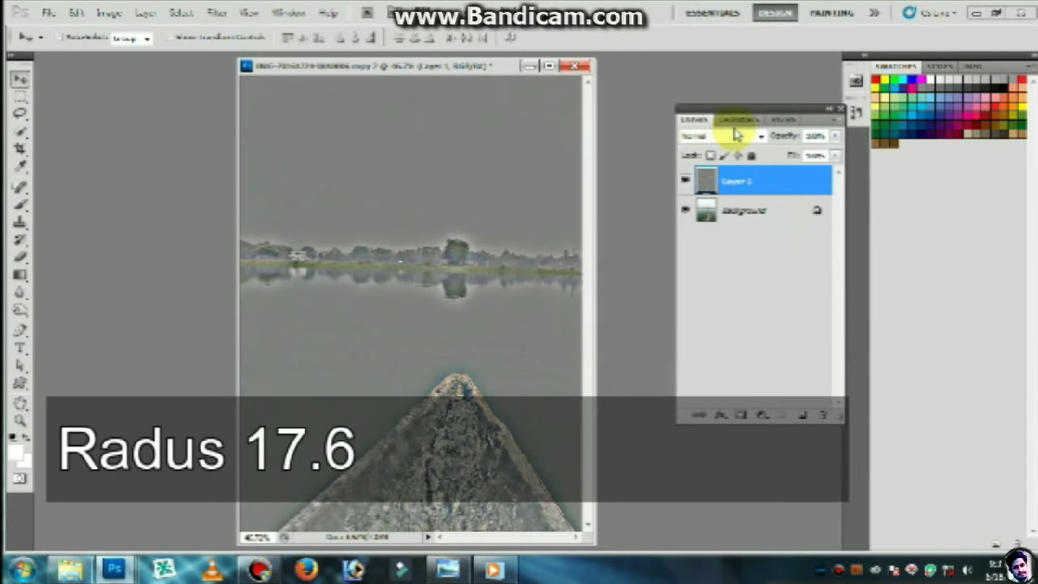
left_click(729, 136)
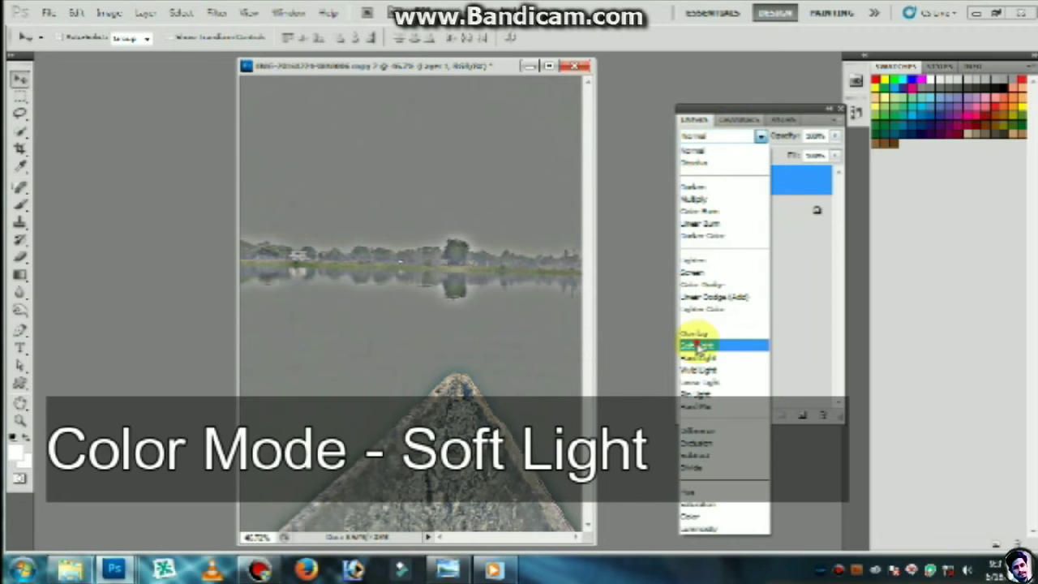
left_click(697, 346)
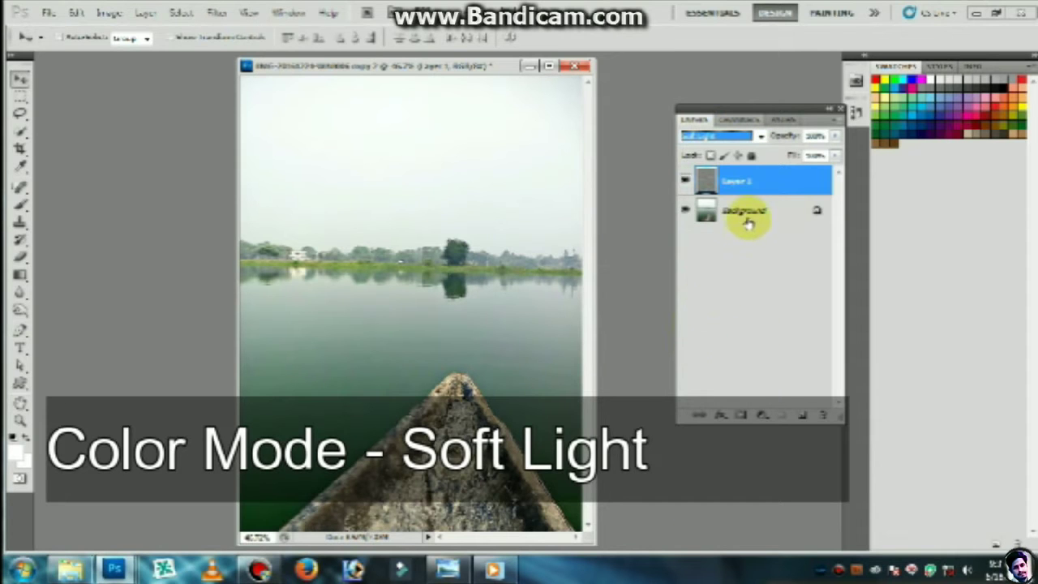
left_click(746, 219, "shift")
key("ctrl+e")
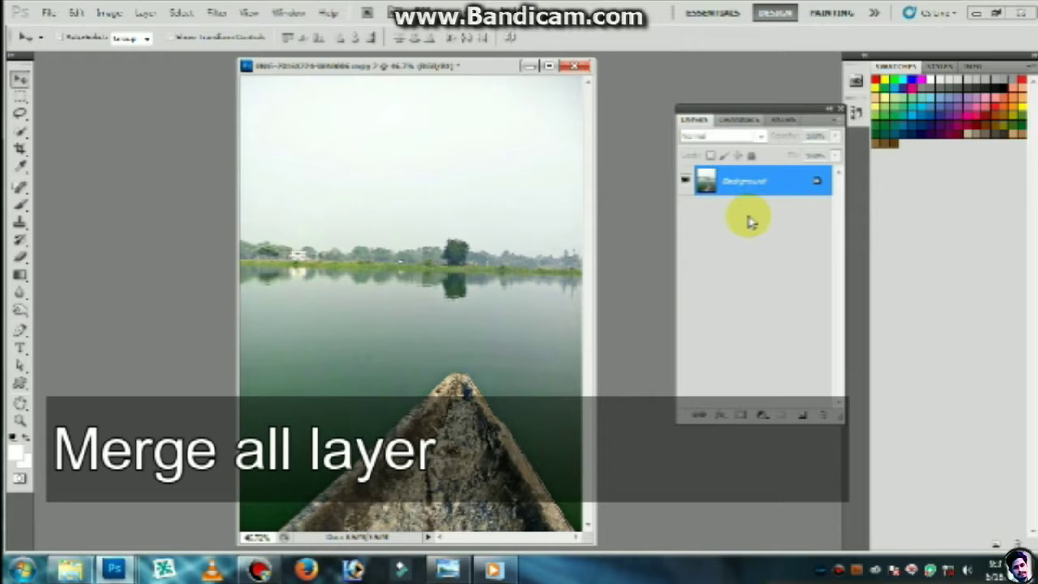
Duplicate the photo, convert to CMYK without merging layers, and invert the Yellow channel
key("ctrl+j")
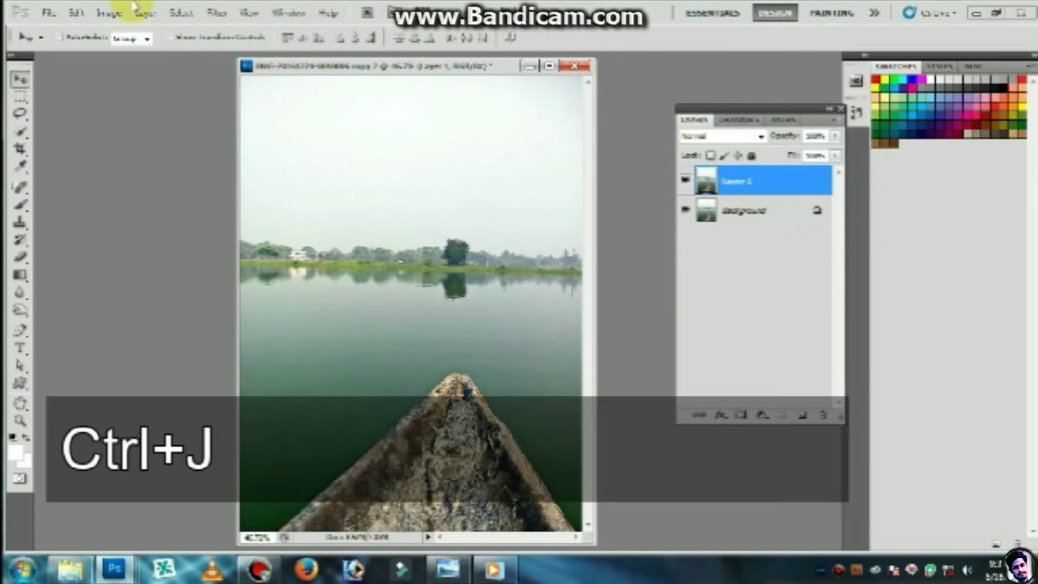
left_click(107, 14)
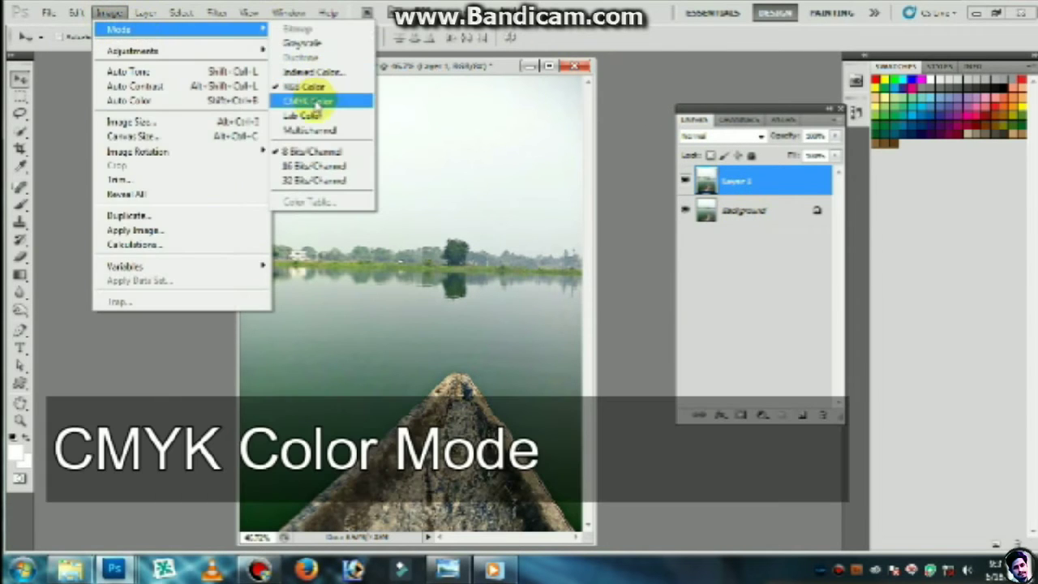
left_click(314, 101)
left_click(609, 224)
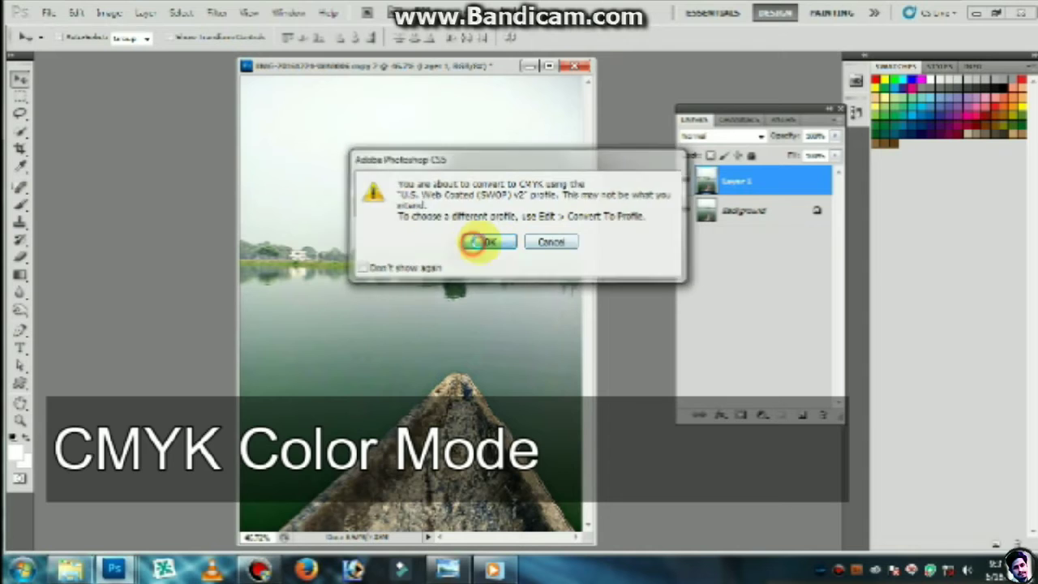
left_click(478, 240)
left_click(739, 119)
left_click(753, 226)
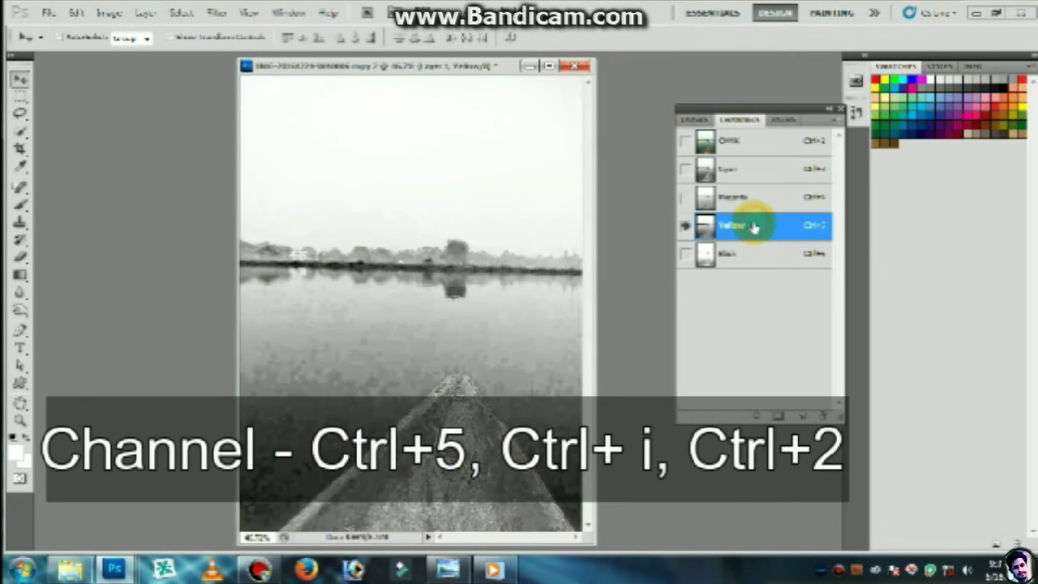
key("ctrl+i")
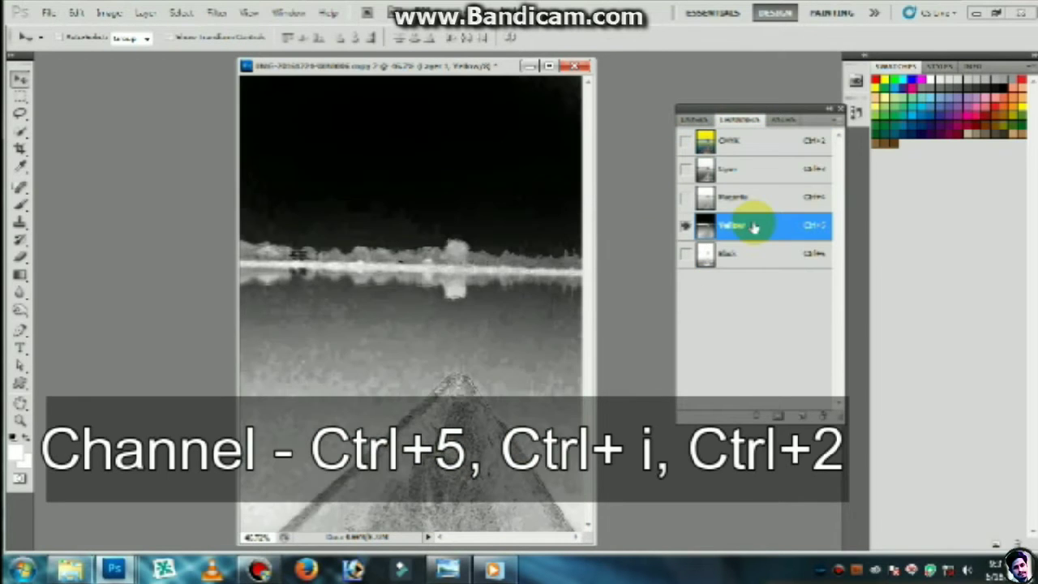
left_click(753, 144)
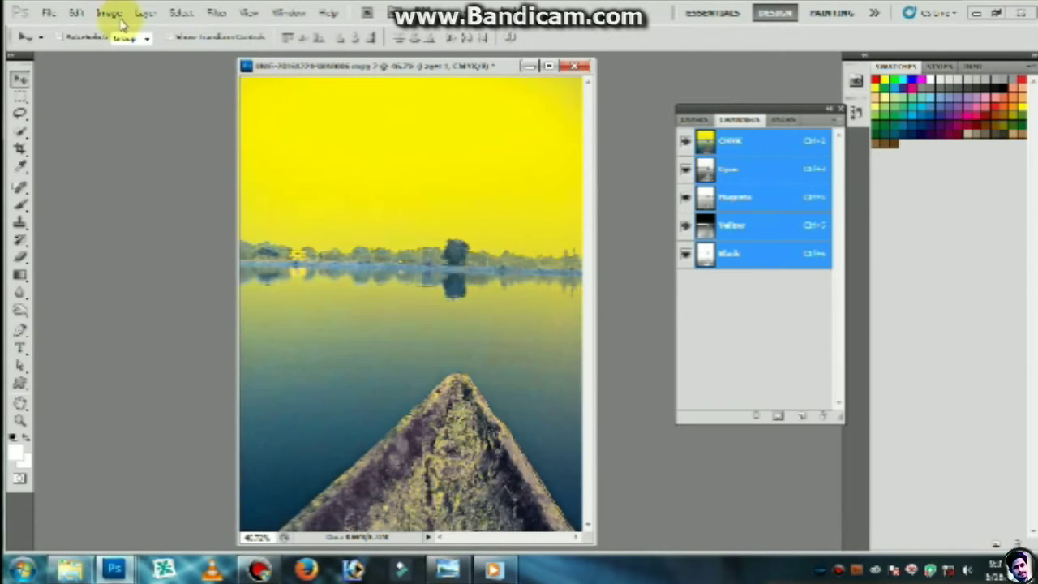
Convert back to RGB, set the recoloured copy to 80% opacity, and merge the layers
left_click(108, 13)
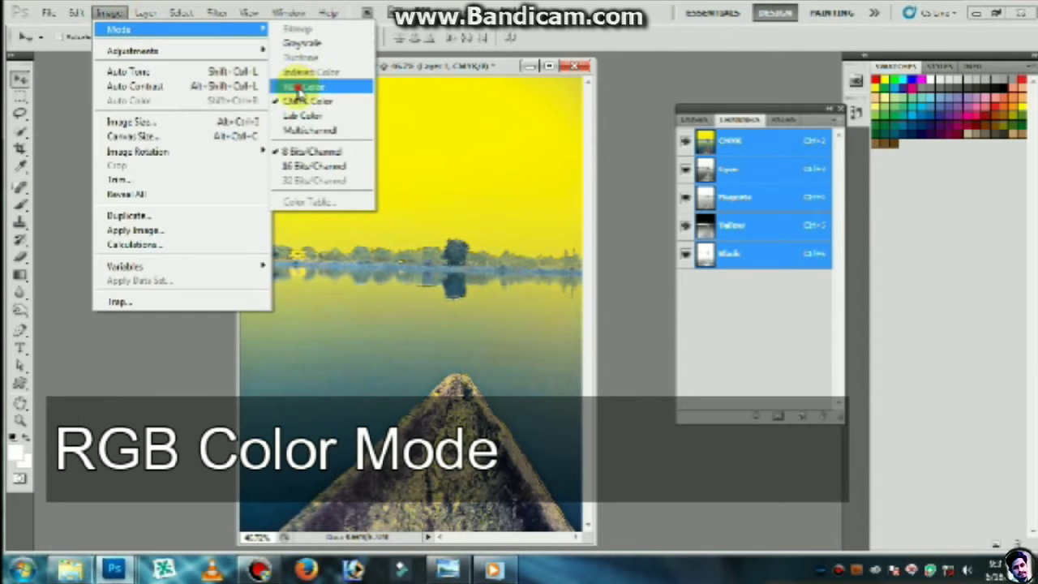
mouse_move(179, 29)
left_click(296, 86)
left_click(597, 224)
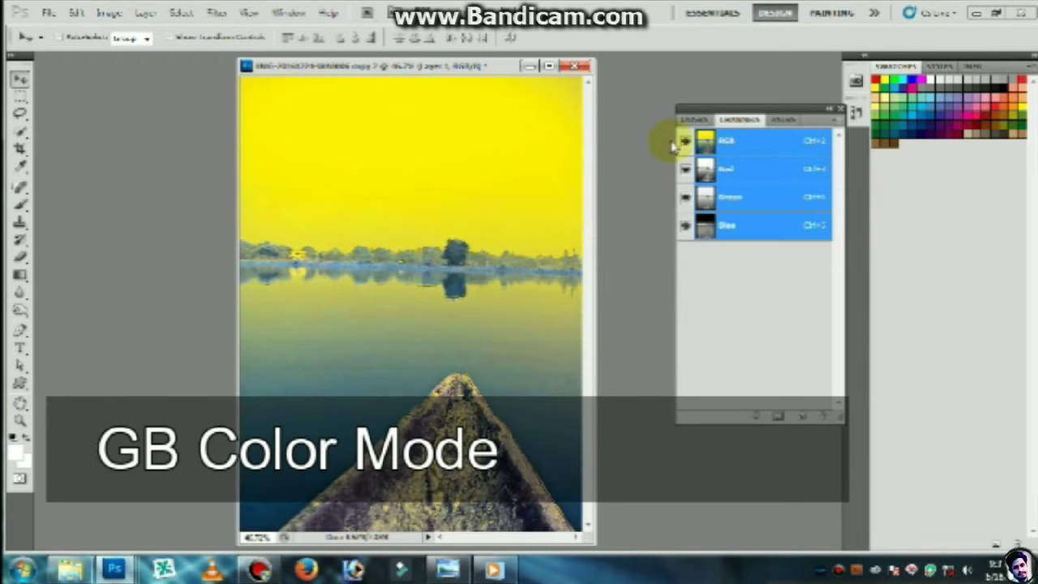
left_click(693, 119)
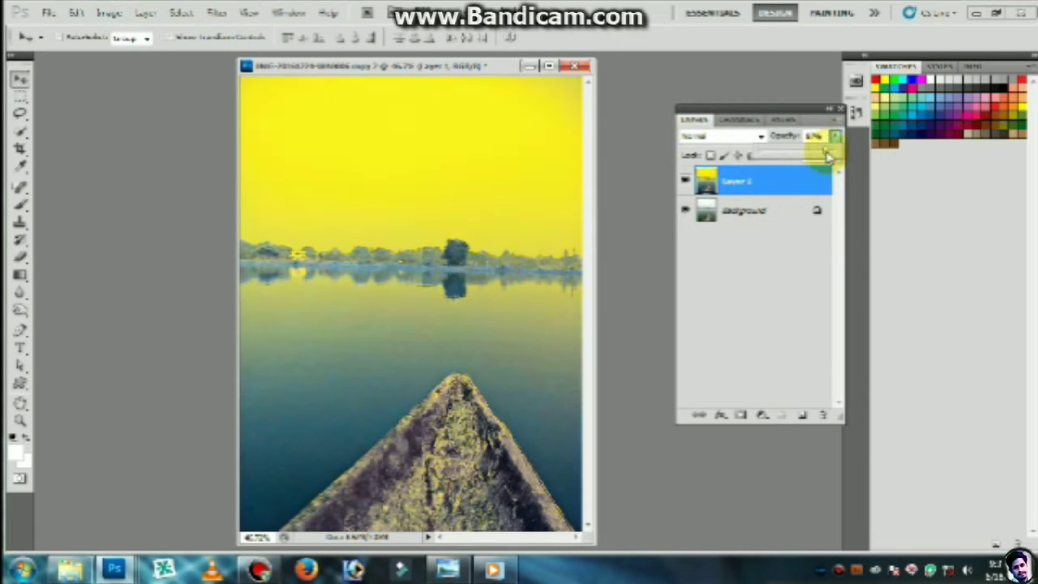
left_click_drag(829, 156, 826, 157)
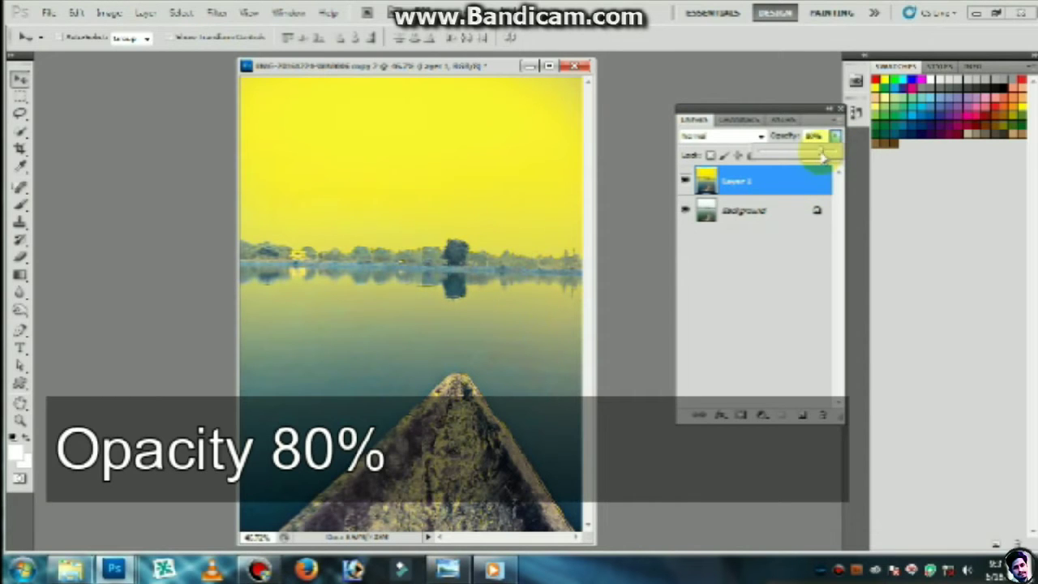
left_click(754, 209, "shift")
key("ctrl+e")
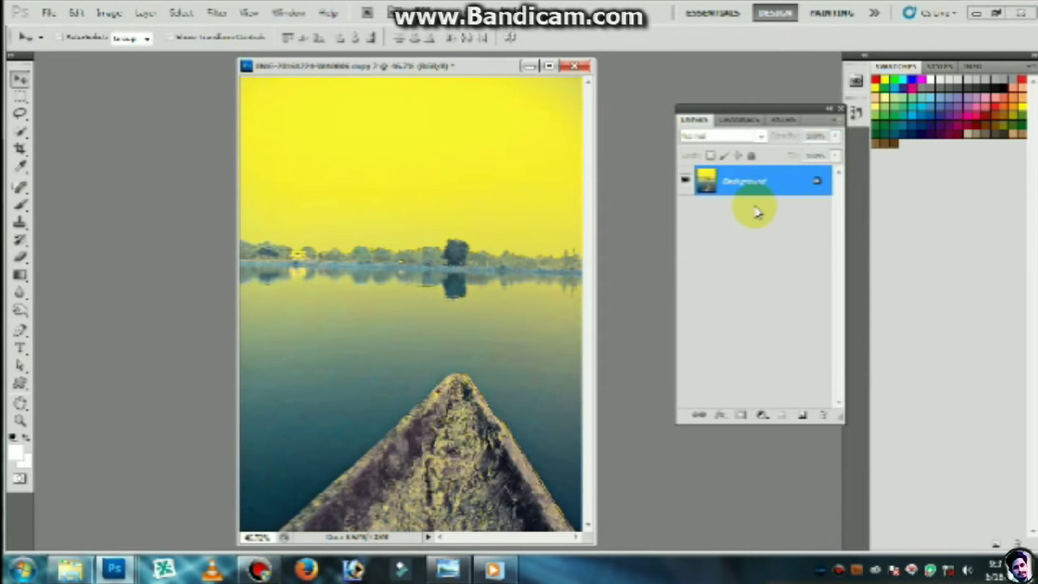
left_click(760, 415)
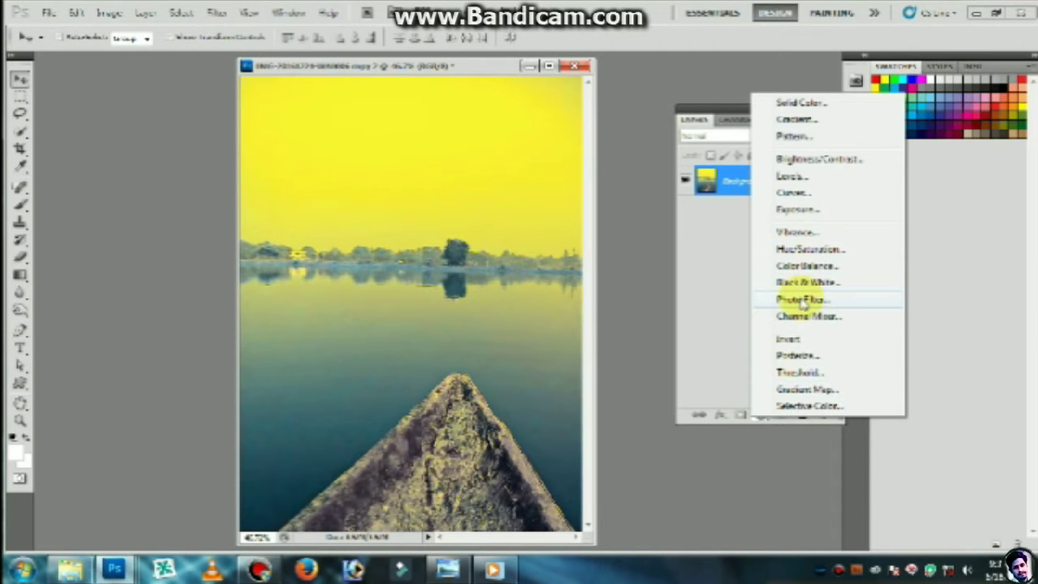
Add an Exposure adjustment layer with gamma correction lowered to 0.54
left_click(795, 209)
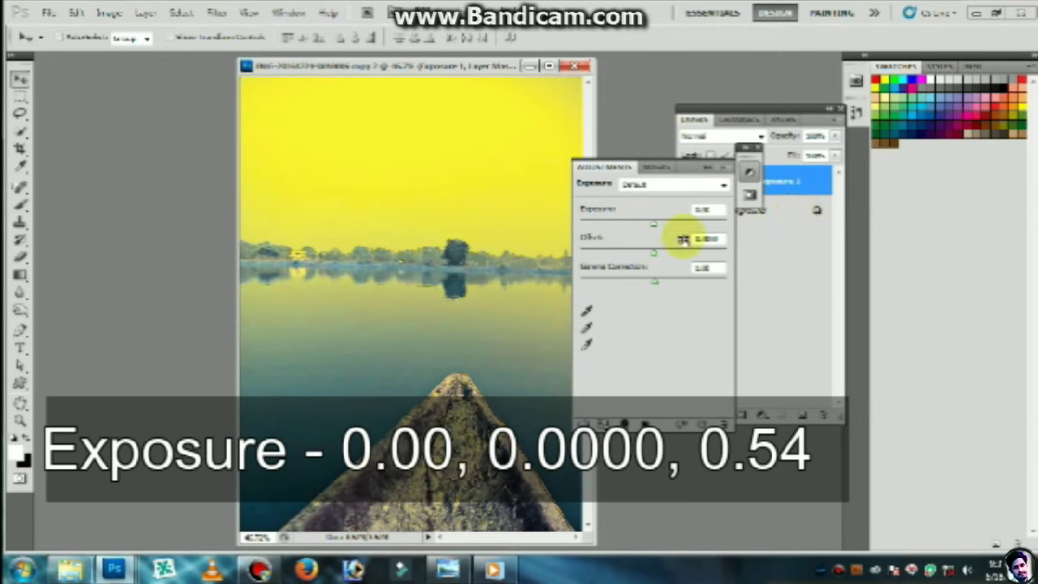
left_click_drag(655, 287, 683, 280)
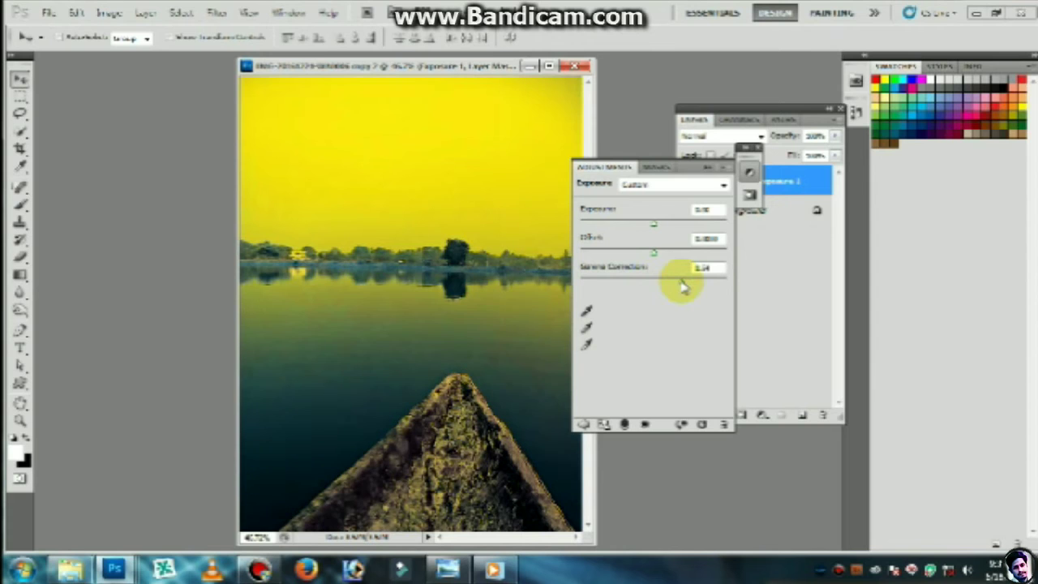
left_click(705, 168)
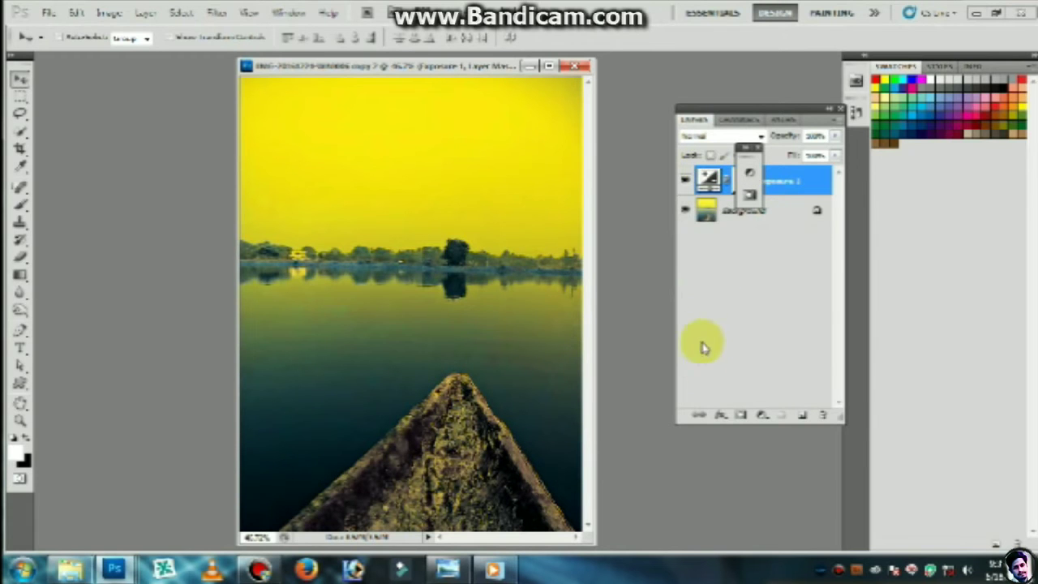
left_click(762, 416)
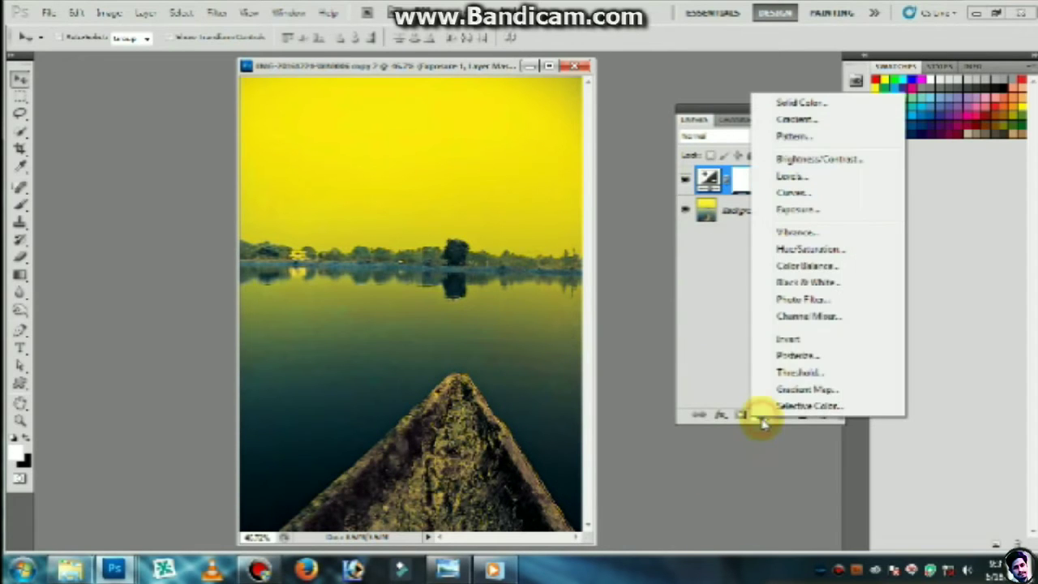
Add a Color Balance layer with midtones Cyan-Red +31 and Magenta-Green -51
left_click(800, 269)
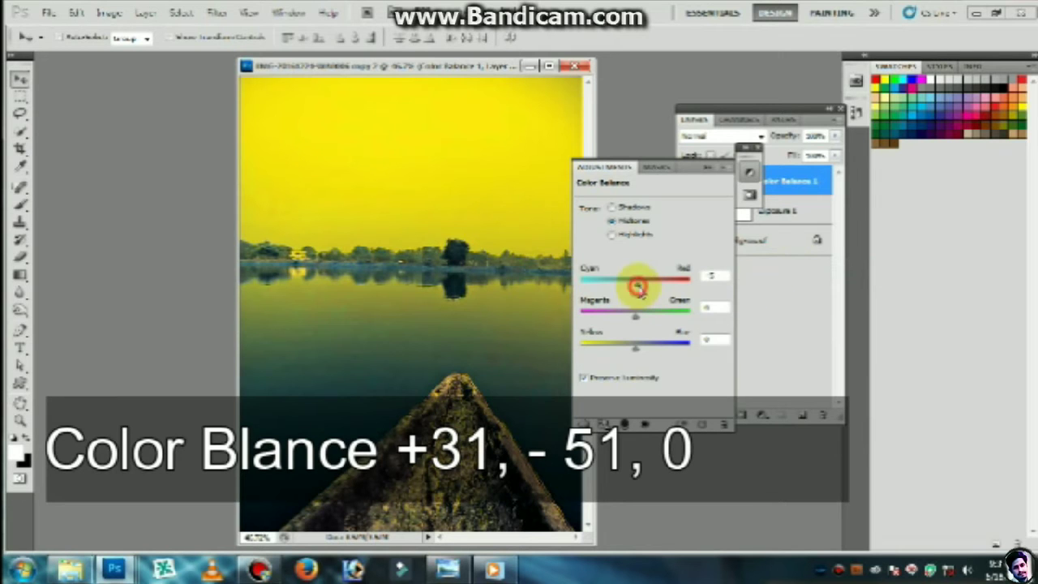
mouse_move(613, 289)
left_mouse_down()
mouse_move(653, 290)
mouse_move(615, 320)
left_mouse_up()
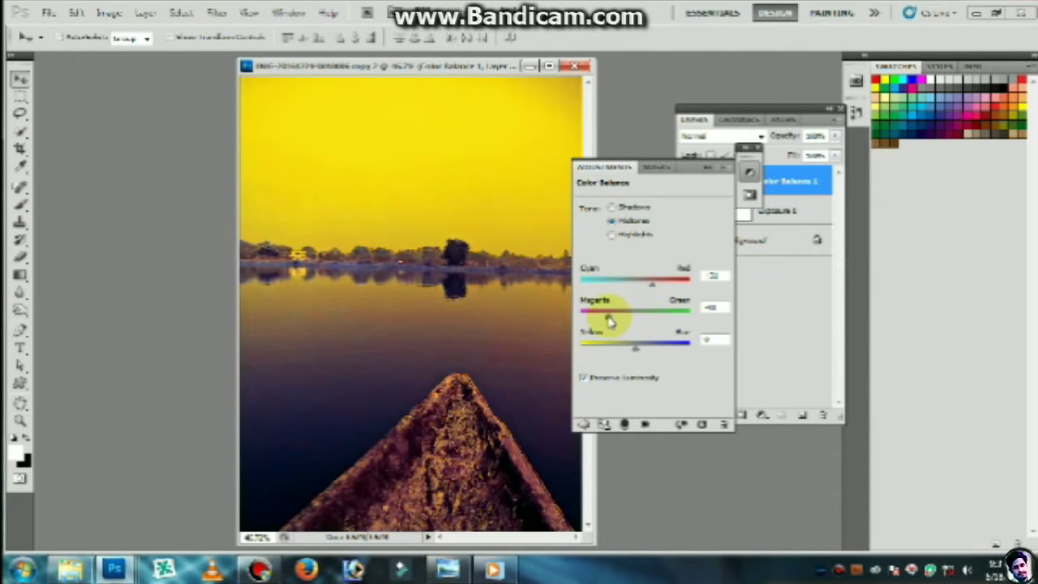
left_click(706, 169)
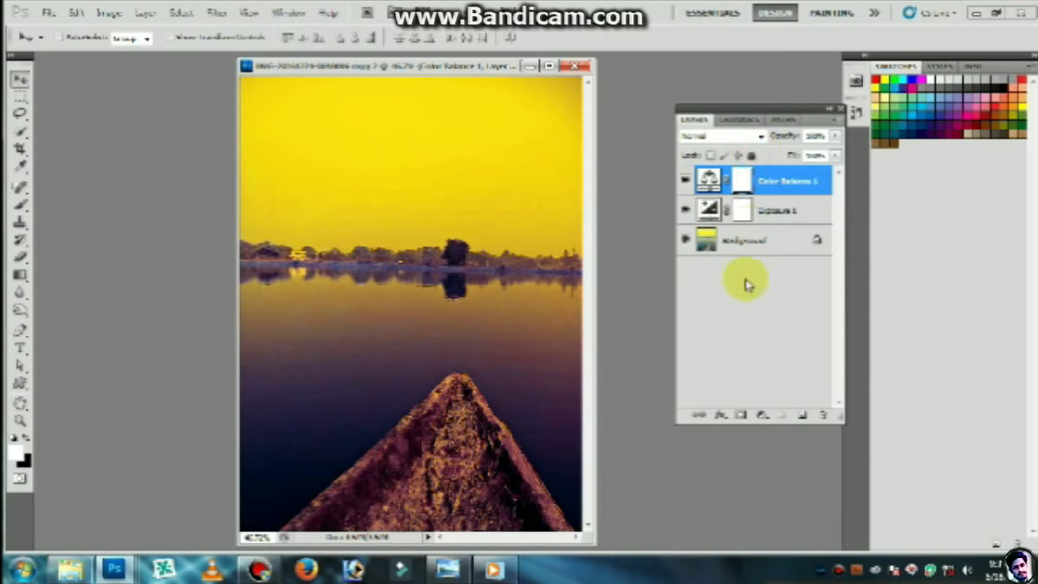
Add a Channel Mixer layer on the Green output: Red -20, Green +100, Blue -7, Constant +1
left_click(762, 415)
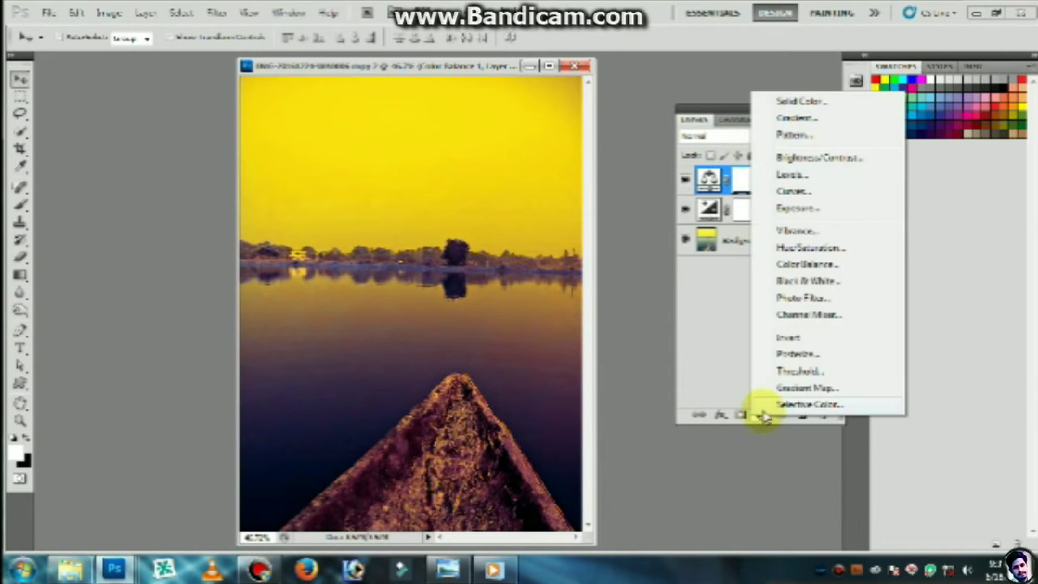
left_click(774, 315)
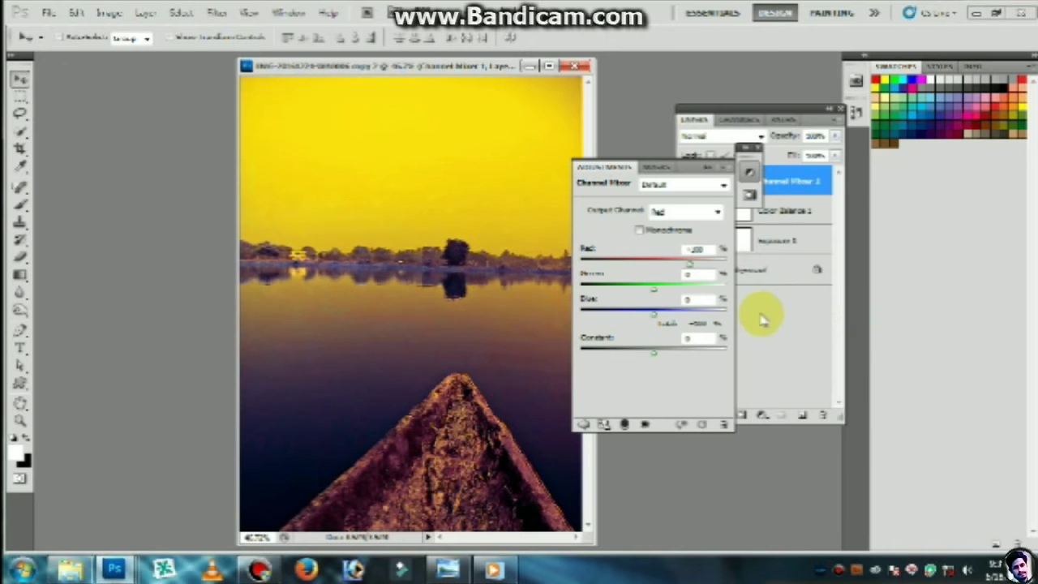
left_click_drag(719, 270, 714, 273)
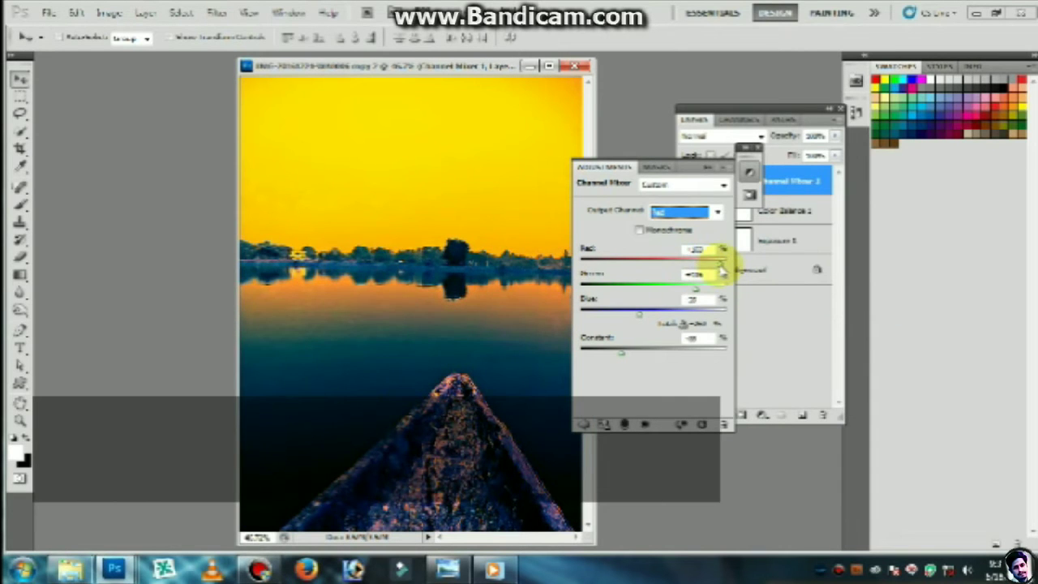
left_click(717, 212)
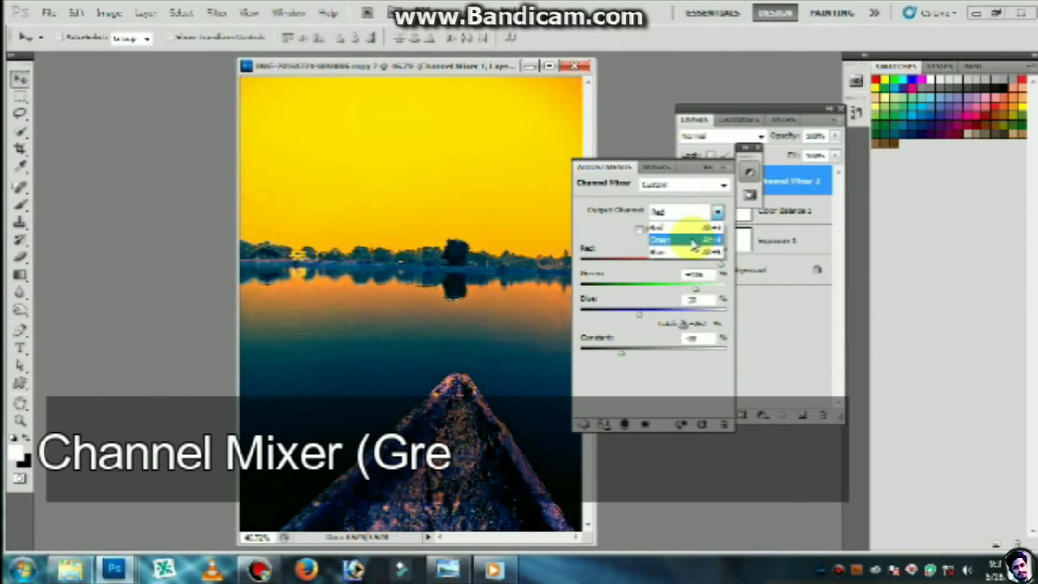
left_click(689, 239)
mouse_move(653, 261)
left_mouse_down()
mouse_move(616, 270)
mouse_move(649, 267)
mouse_move(630, 262)
mouse_move(648, 267)
mouse_move(639, 264)
left_mouse_up()
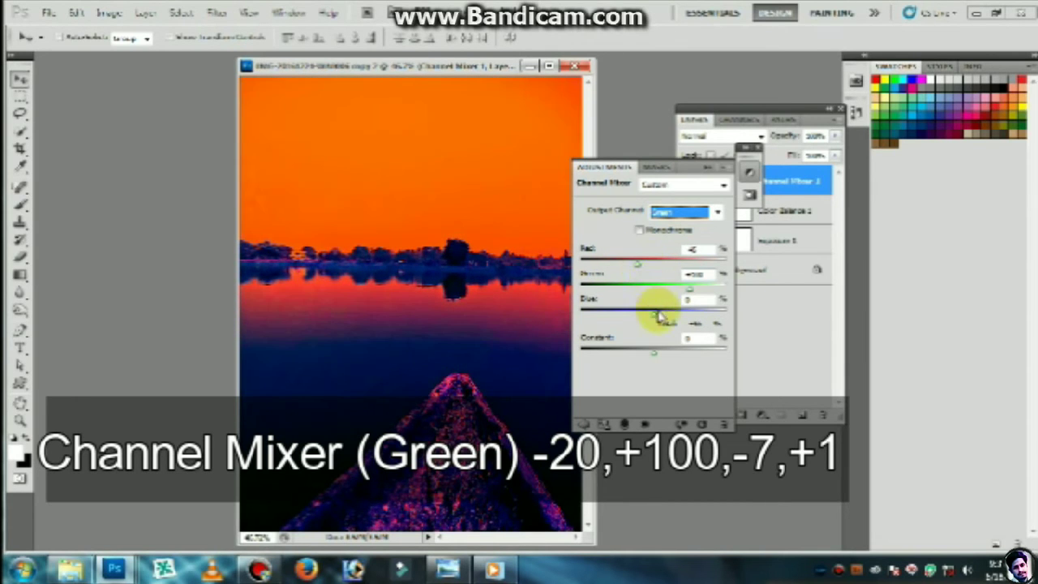
mouse_move(666, 319)
left_mouse_down()
mouse_move(690, 307)
mouse_move(655, 318)
mouse_move(657, 356)
left_mouse_up()
mouse_move(638, 263)
left_mouse_down()
mouse_move(676, 269)
mouse_move(646, 268)
left_mouse_up()
left_click(707, 167)
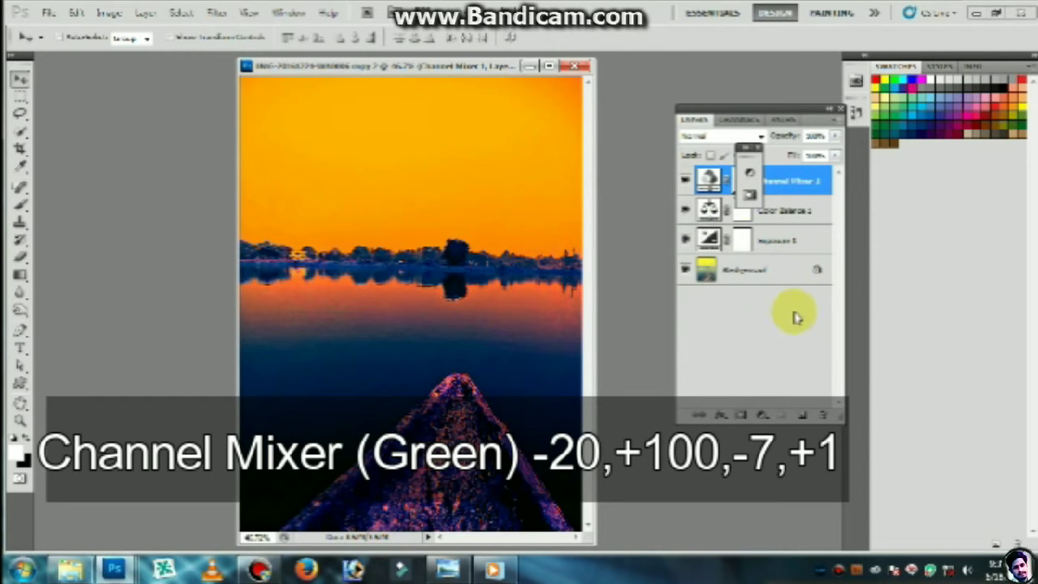
left_click(754, 193)
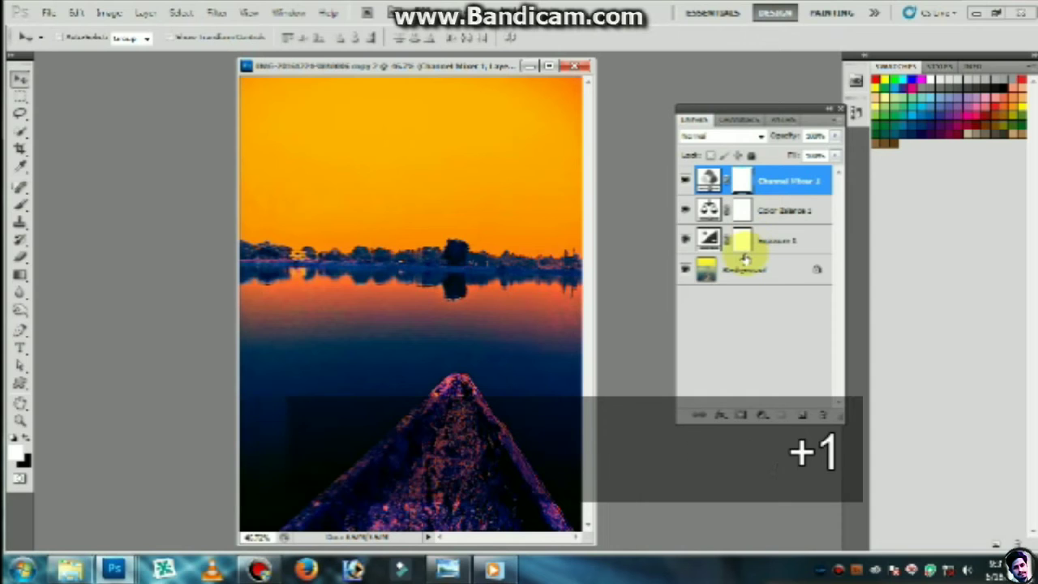
Stamp all visible layers into Layer 1, add empty Layer 2, and ready a soft white brush
key("ctrl+shift+alt+e")
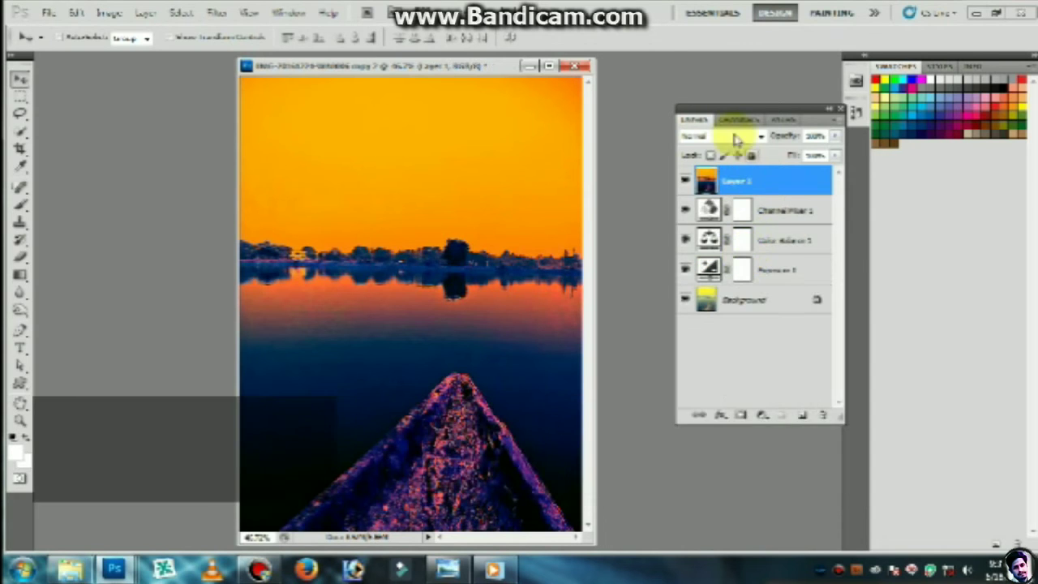
left_click(800, 415)
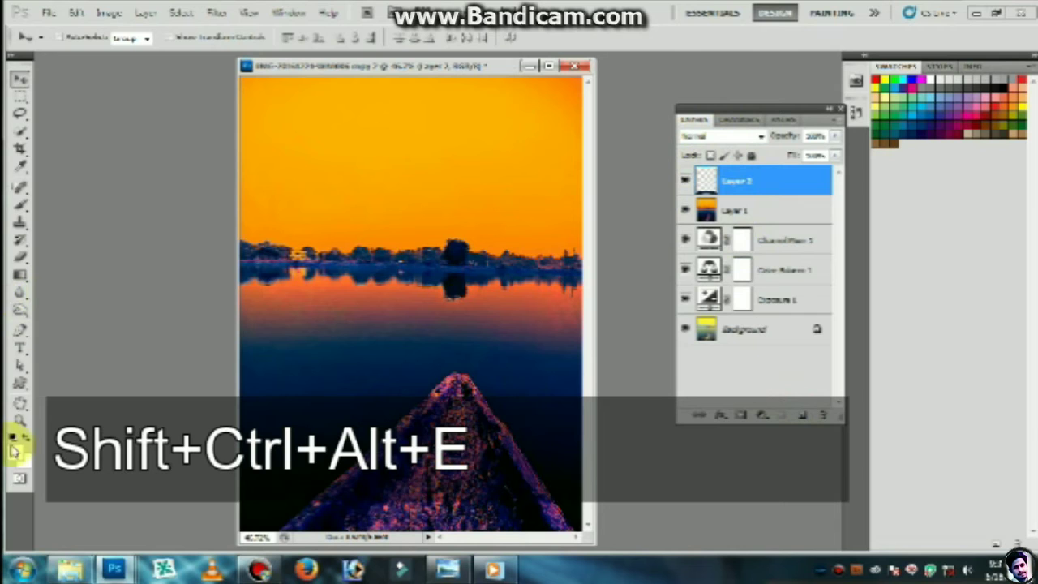
left_click(13, 447)
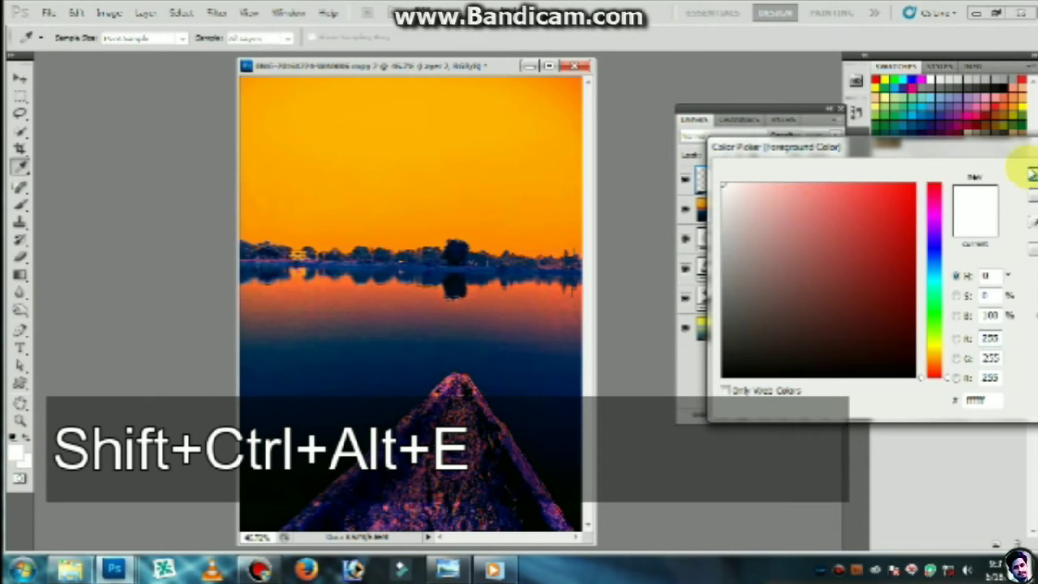
left_click(1029, 174)
left_click(20, 204)
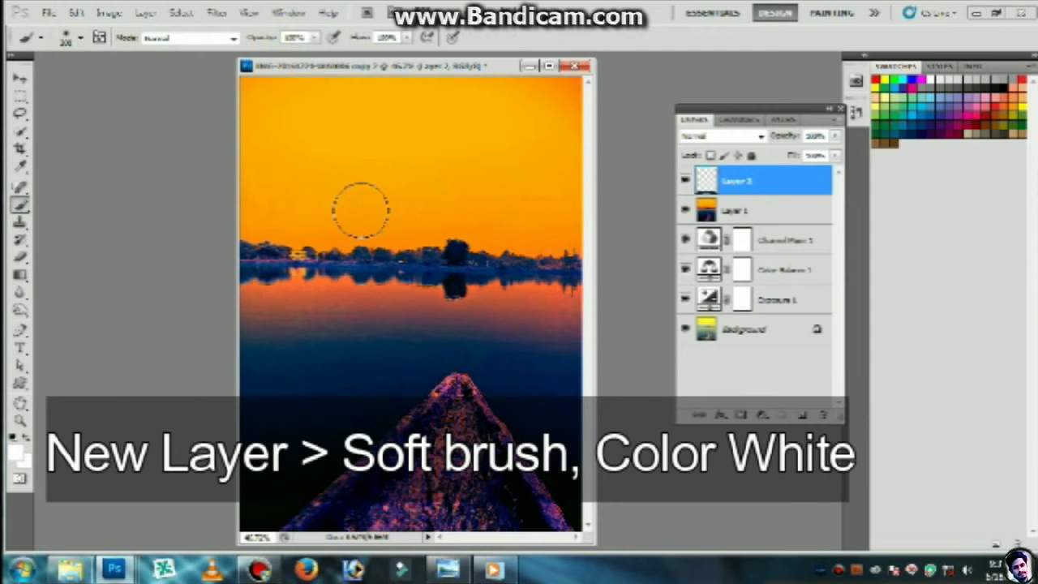
Paint a soft white sun in the sky on Layer 2 in Overlay mode, nudging it lower
left_click(347, 228)
left_click(347, 229)
left_click(352, 225)
left_click(722, 136)
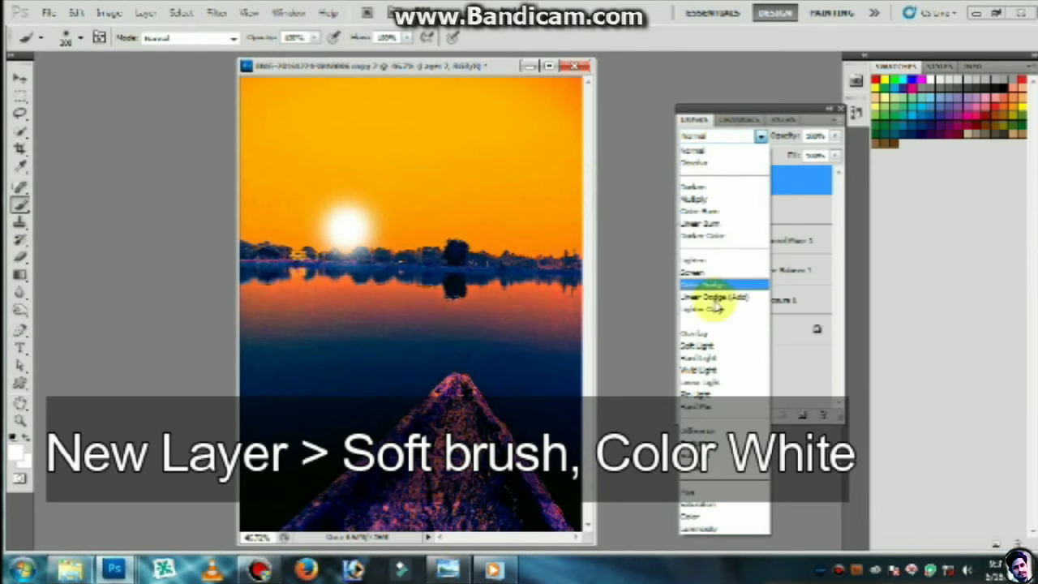
left_click(687, 335)
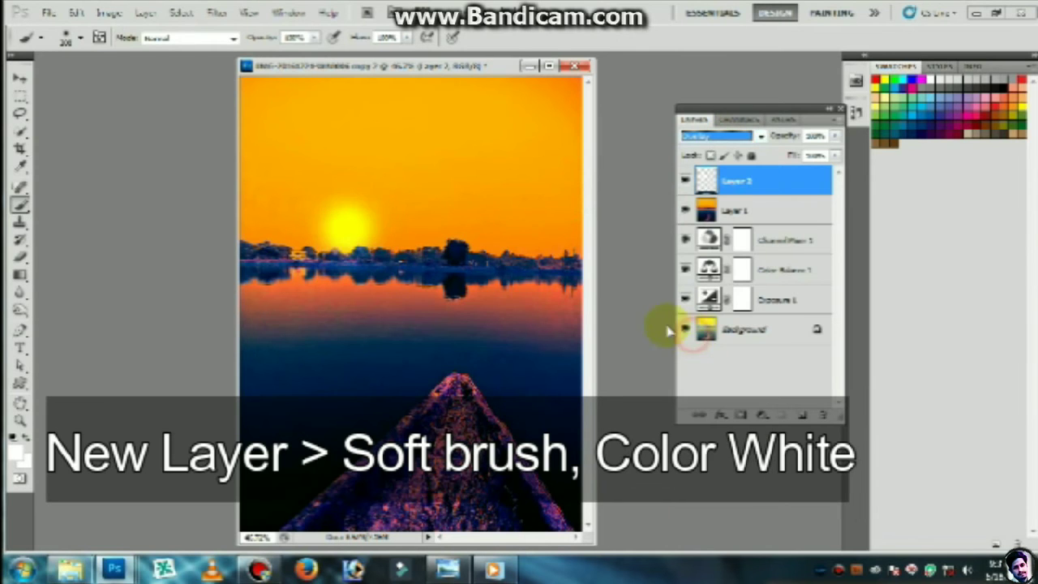
left_click(21, 80)
mouse_move(343, 225)
left_mouse_down()
mouse_move(301, 247)
mouse_move(355, 243)
mouse_move(344, 244)
left_mouse_up()
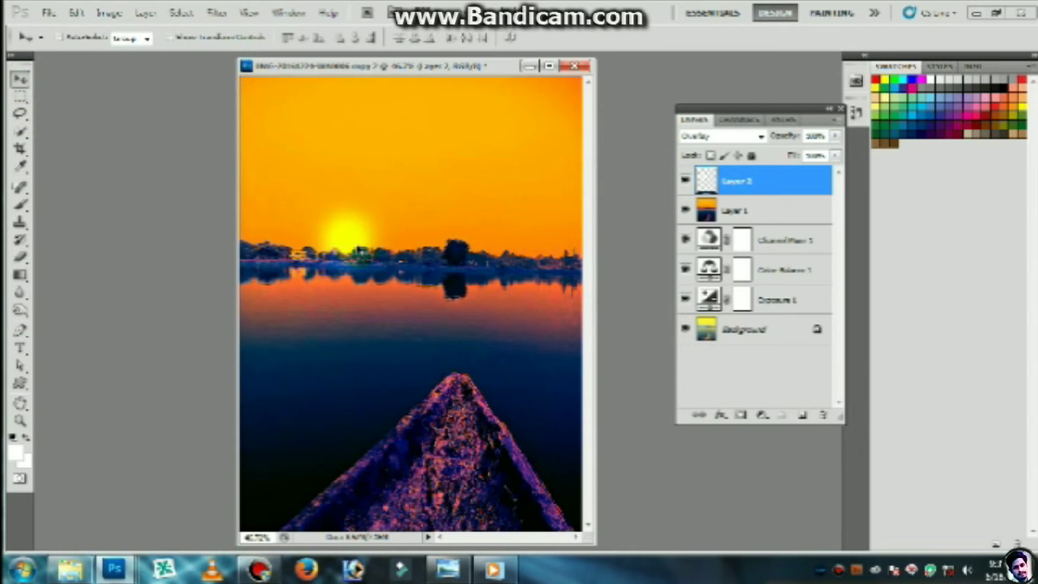
Duplicate the sun as a water reflection, set Layer 2 to about 84% opacity, merge both, blend Overlay
left_click_drag(357, 248, 347, 285)
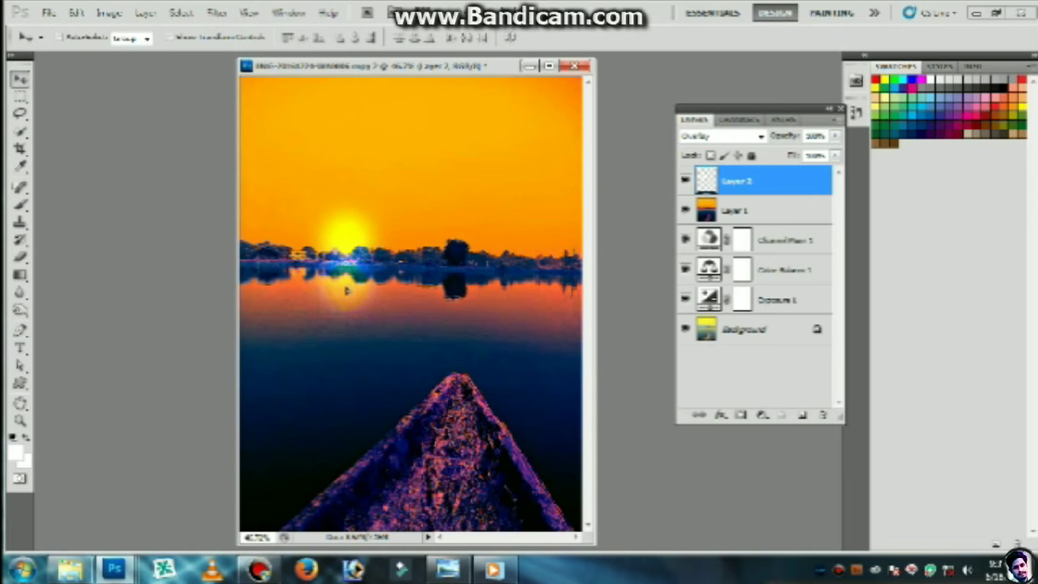
left_click_drag(347, 290, 348, 294)
key("ctrl+j")
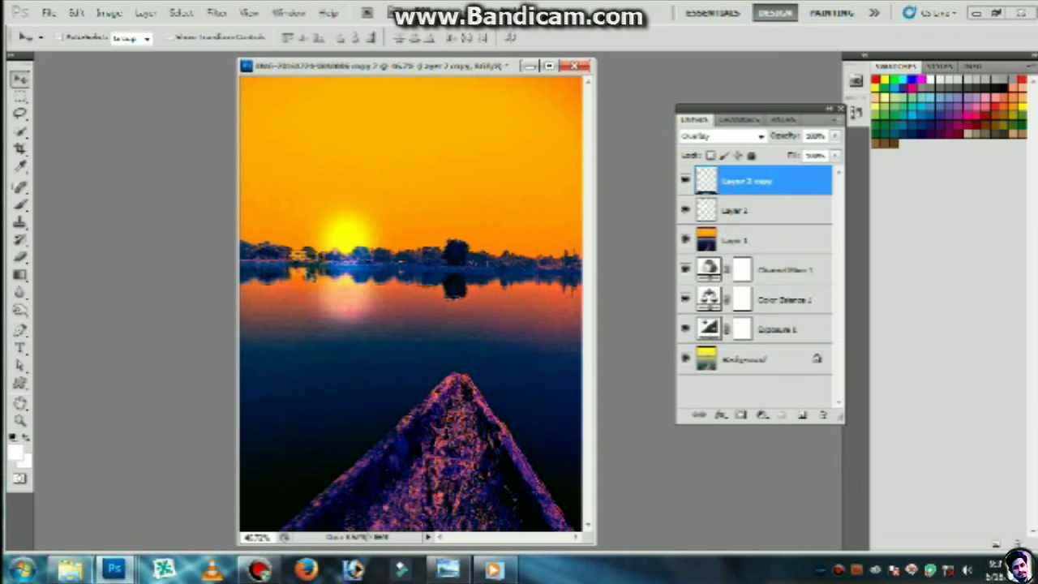
left_click(739, 211)
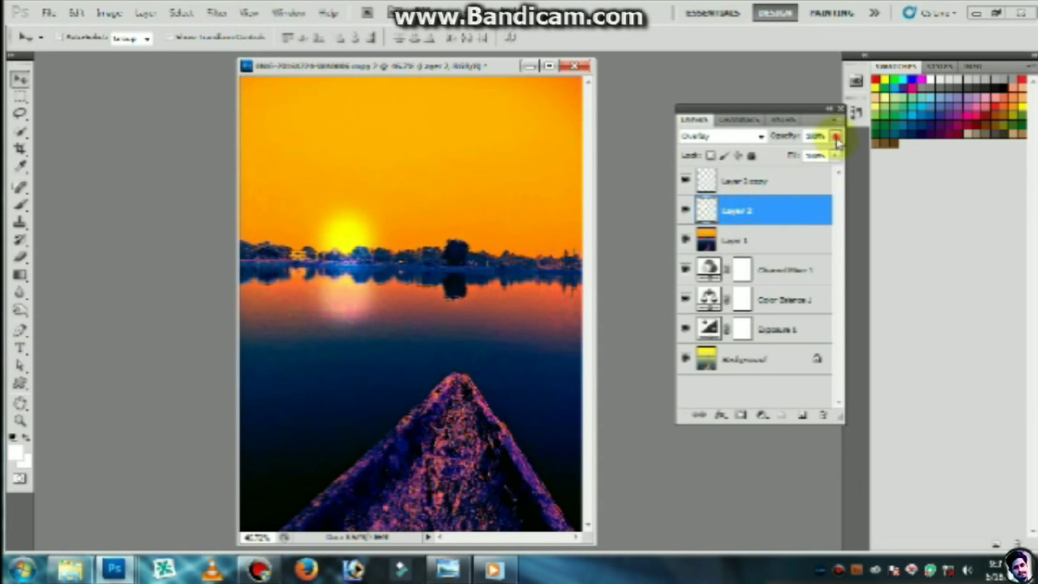
left_click_drag(827, 152, 811, 154)
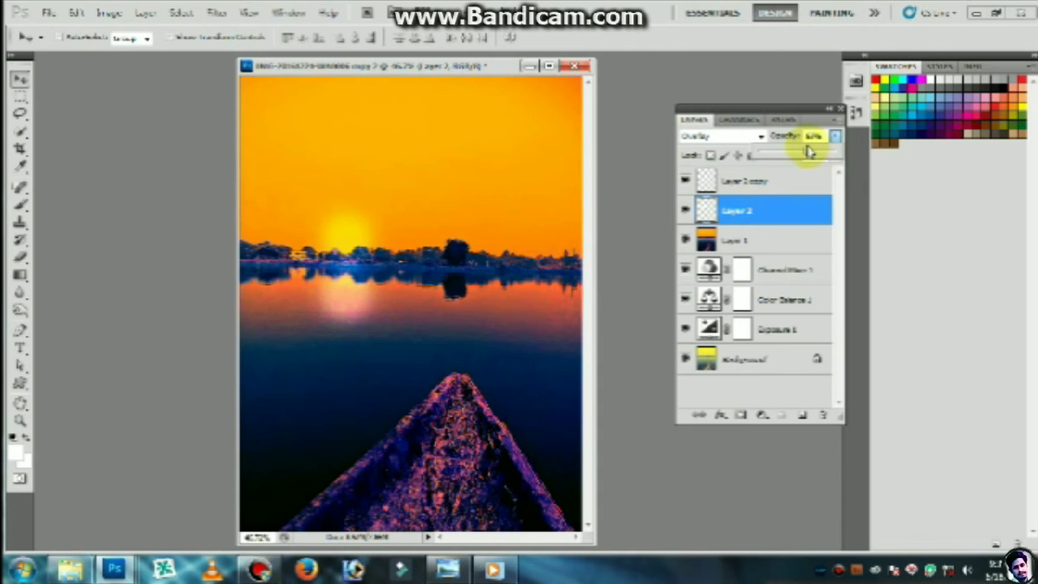
left_click(783, 182)
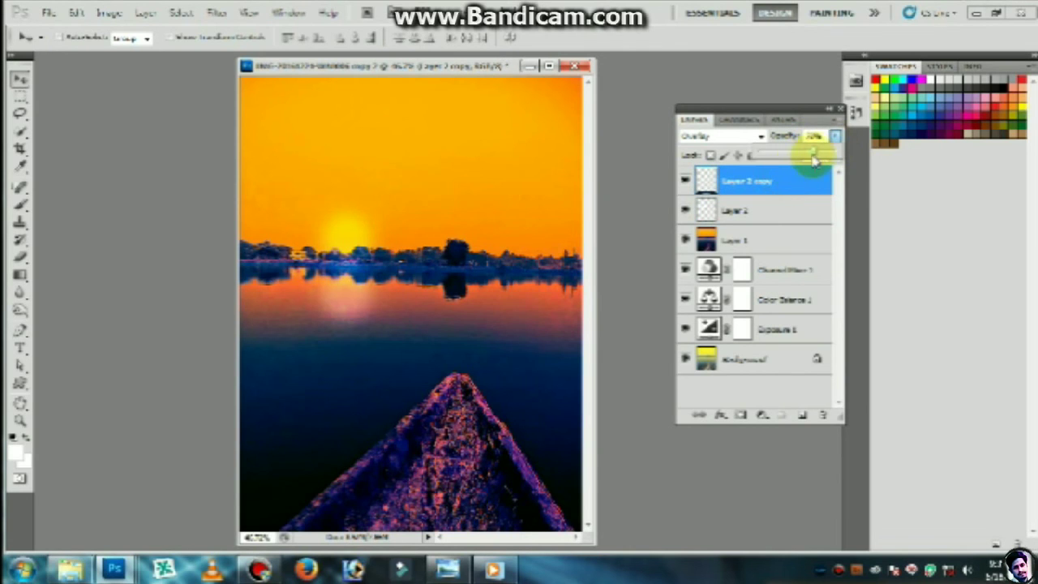
left_click(754, 209, "shift")
key("ctrl+e")
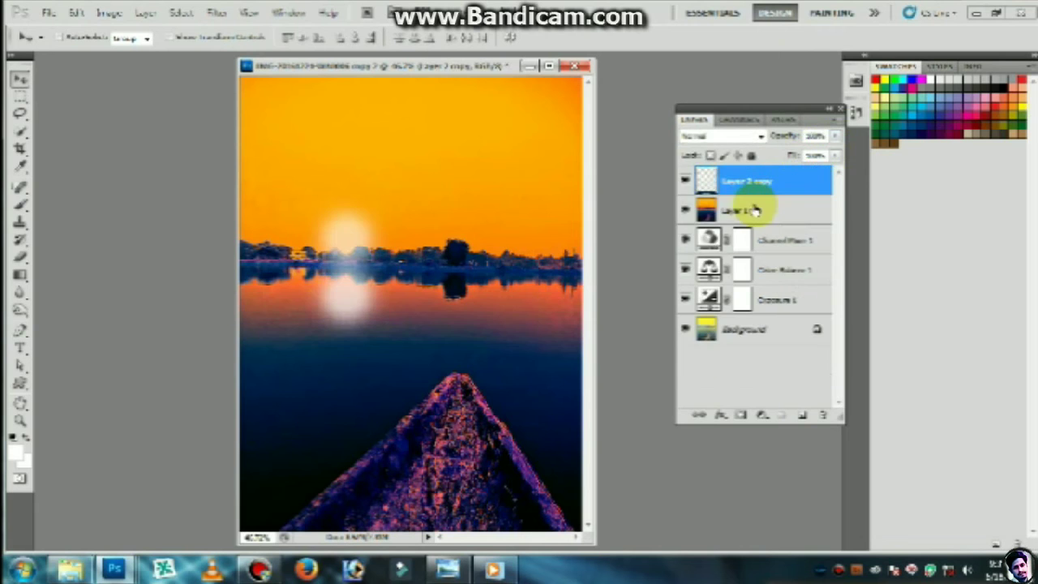
left_click(714, 136)
left_click(694, 333)
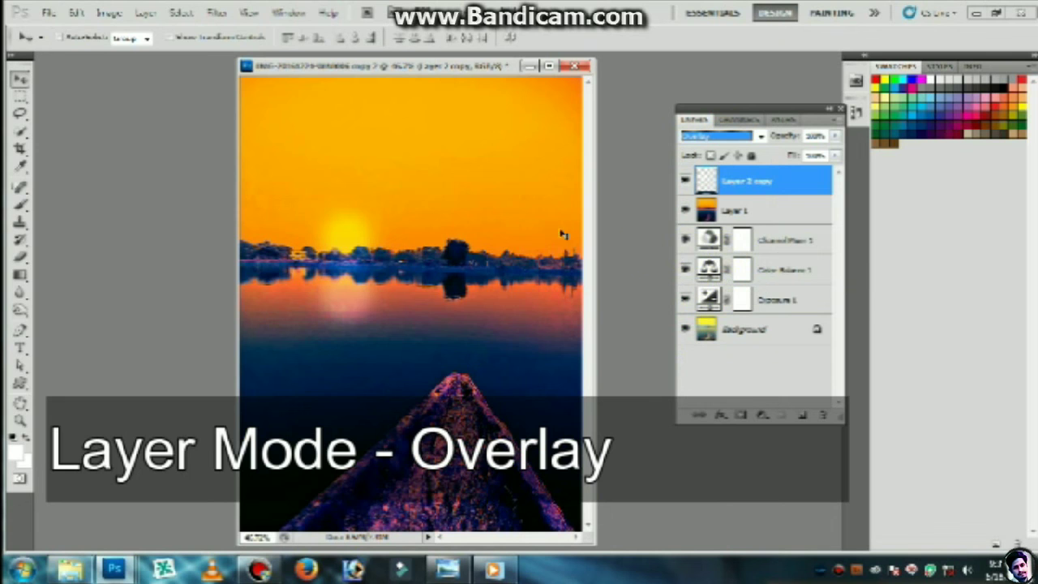
Open the original lake photo from recent files and float it beside the edited sunset image
left_click(47, 12)
mouse_move(77, 116)
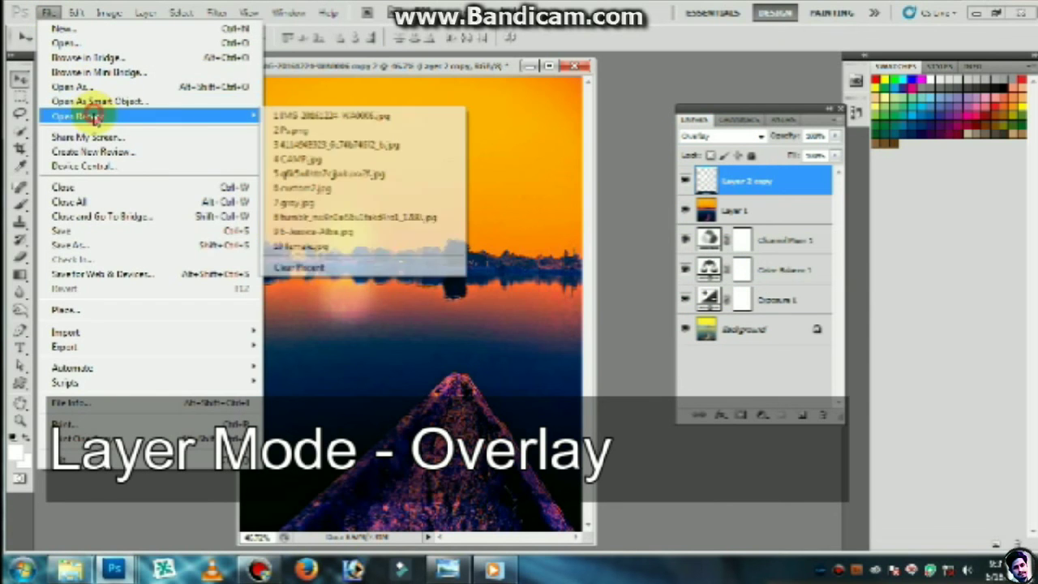
left_click(270, 119)
mouse_move(454, 85)
left_mouse_down()
mouse_move(207, 97)
mouse_move(134, 81)
left_mouse_up()
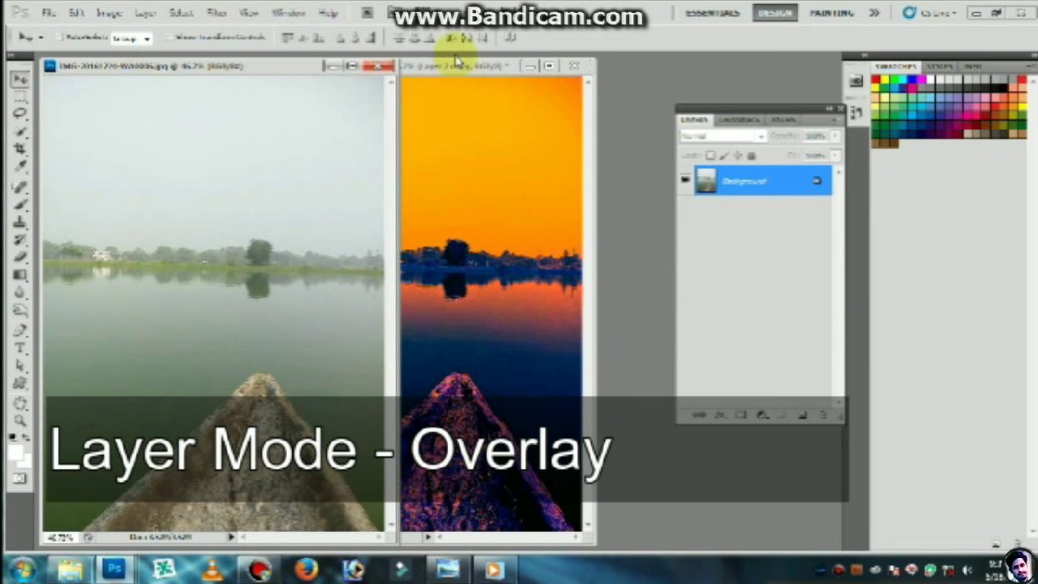
mouse_move(454, 73)
left_mouse_down()
mouse_move(572, 70)
mouse_move(556, 75)
left_mouse_up()
left_click_drag(748, 111, 879, 118)
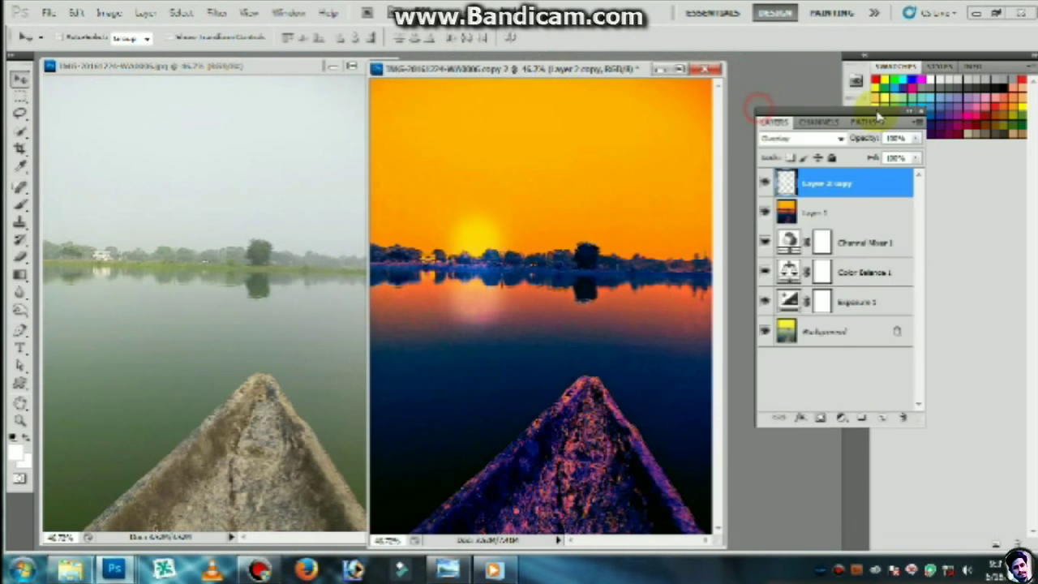